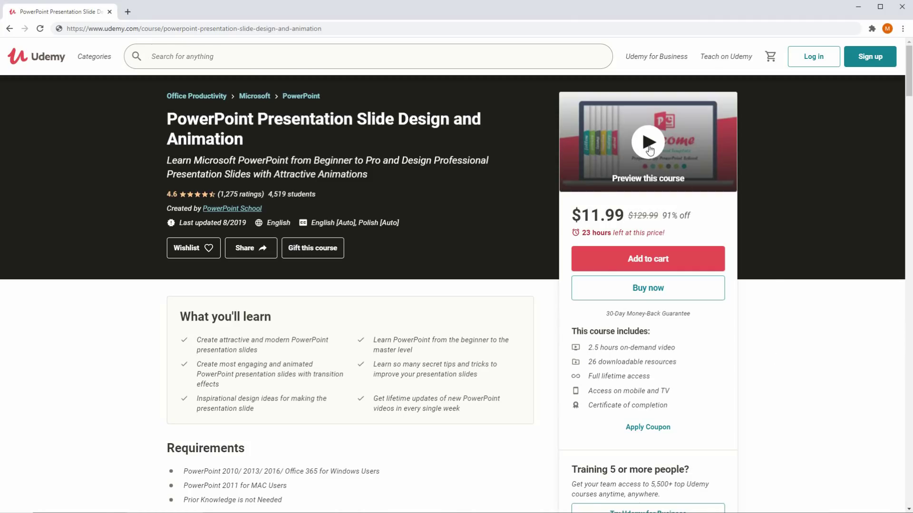
- Start the course's free preview video to reach the 28-slide animated presentation
{"action": "left_click", "coordinate": [664, 164]}
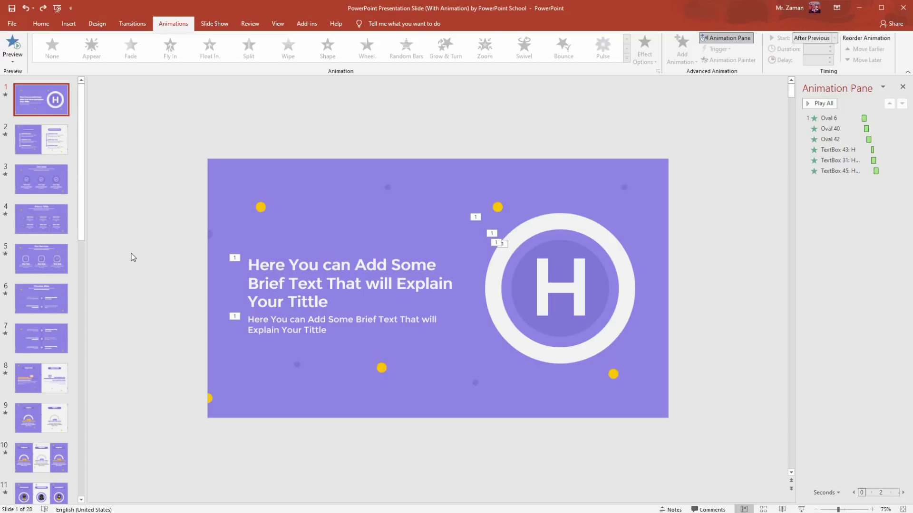
- Show slide 2 and inspect the first timeline text block and its two-line body text
{"action": "left_click", "coordinate": [45, 145]}
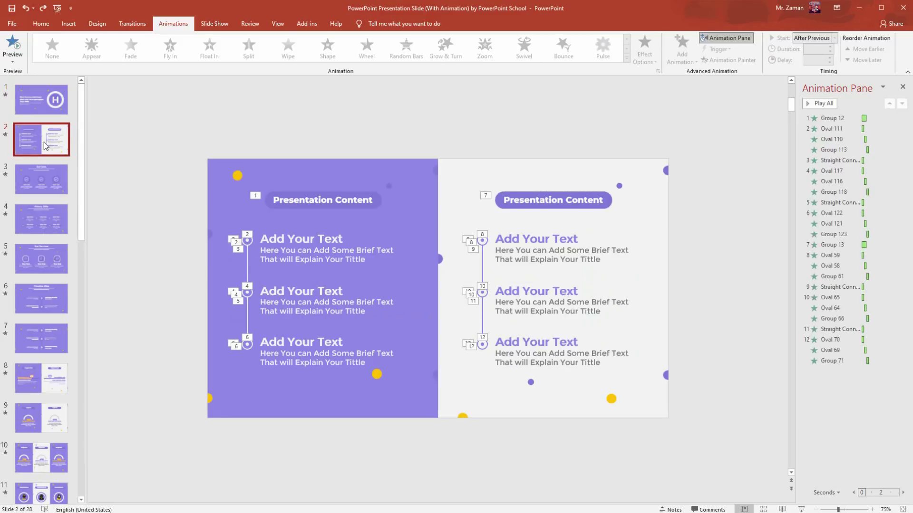
{"action": "left_click", "coordinate": [298, 255]}
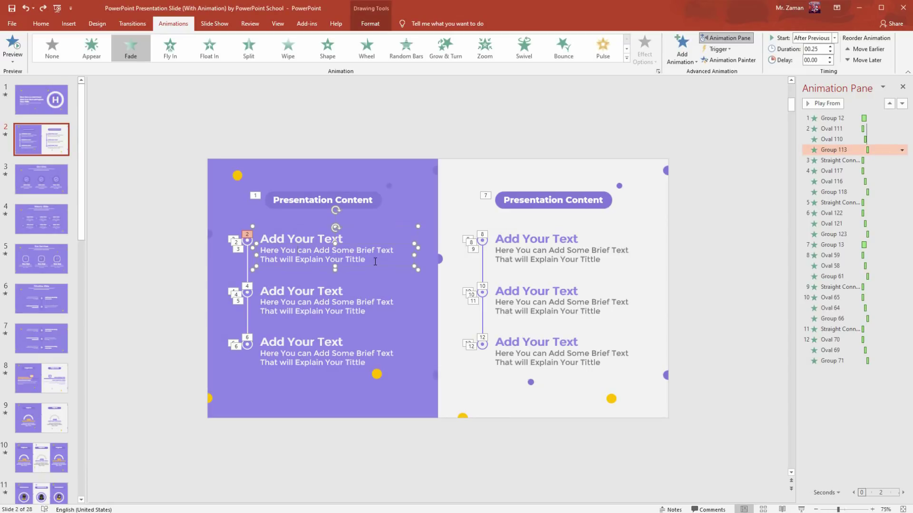
{"action": "triple_click", "coordinate": [375, 262]}
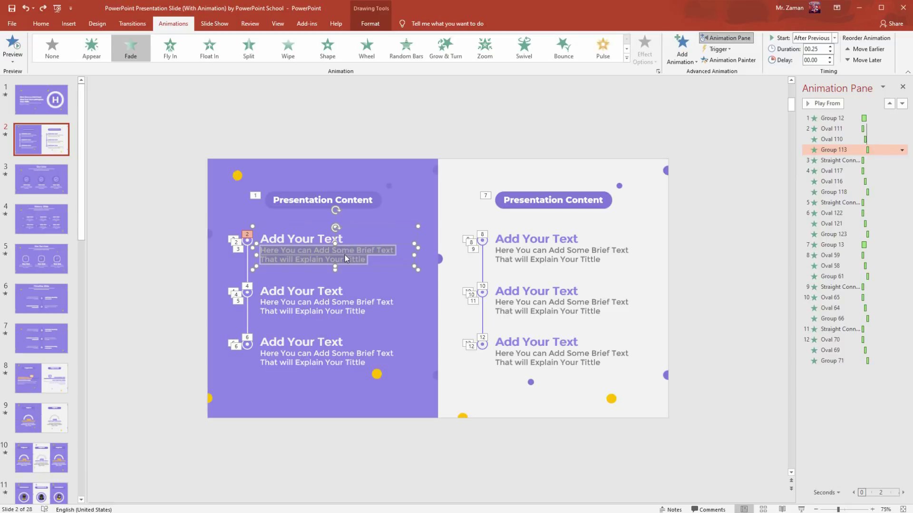
{"action": "left_click", "coordinate": [454, 320]}
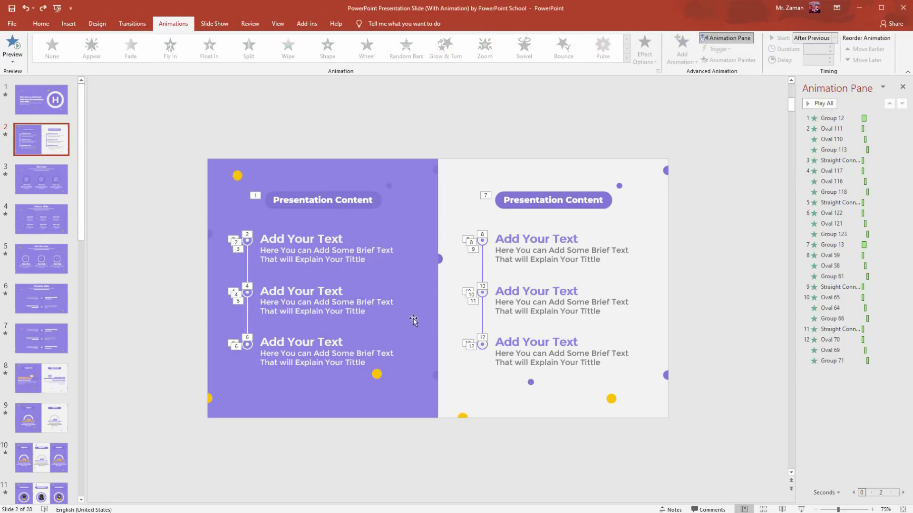
{"action": "scroll", "coordinate": [55, 331], "scroll_direction": "down", "scroll_amount": 1}
{"action": "scroll", "coordinate": [56, 332], "scroll_direction": "down", "scroll_amount": 5}
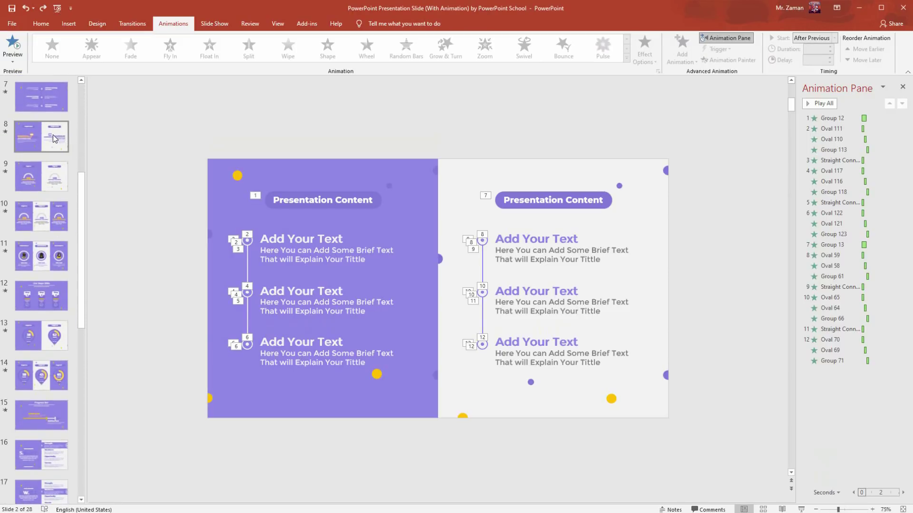
- On slide 8, move Project One's bar and callout right and set it to 85%
{"action": "left_click", "coordinate": [55, 135]}
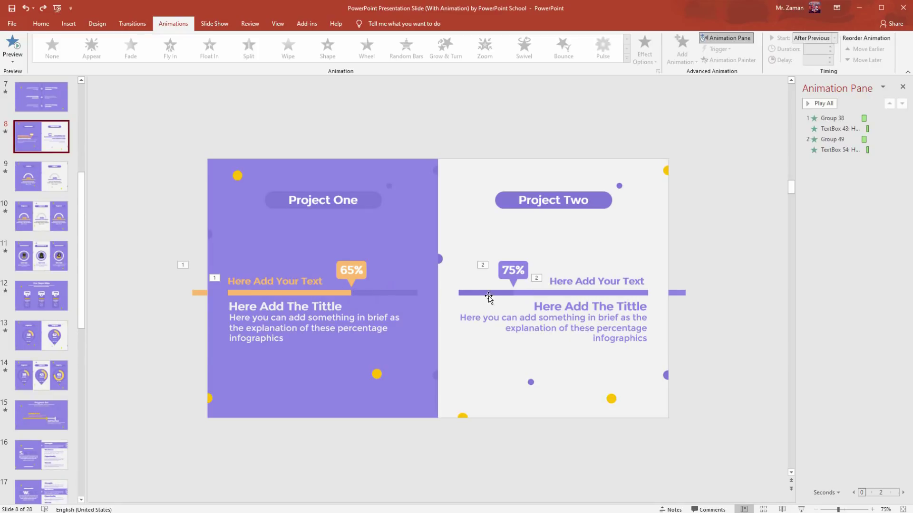
{"action": "left_click", "coordinate": [336, 293]}
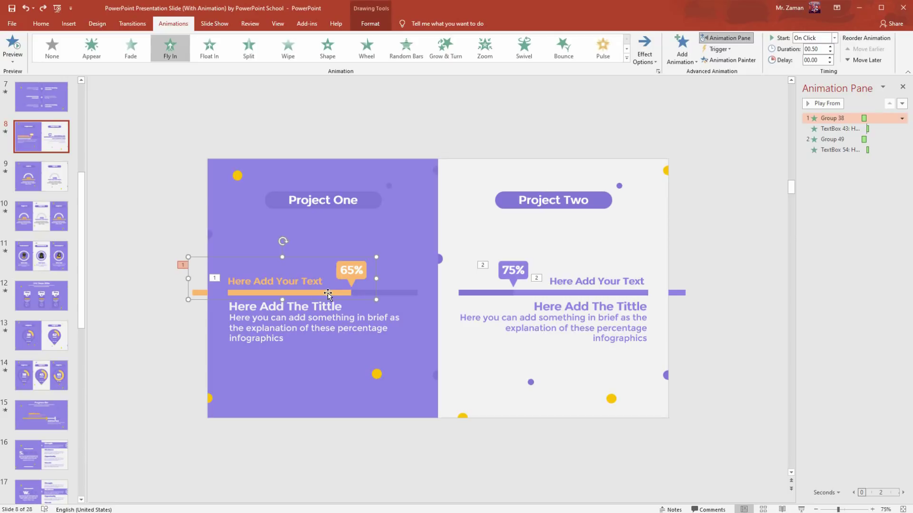
{"action": "left_click_drag", "start_coordinate": [328, 293], "coordinate": [371, 271]}
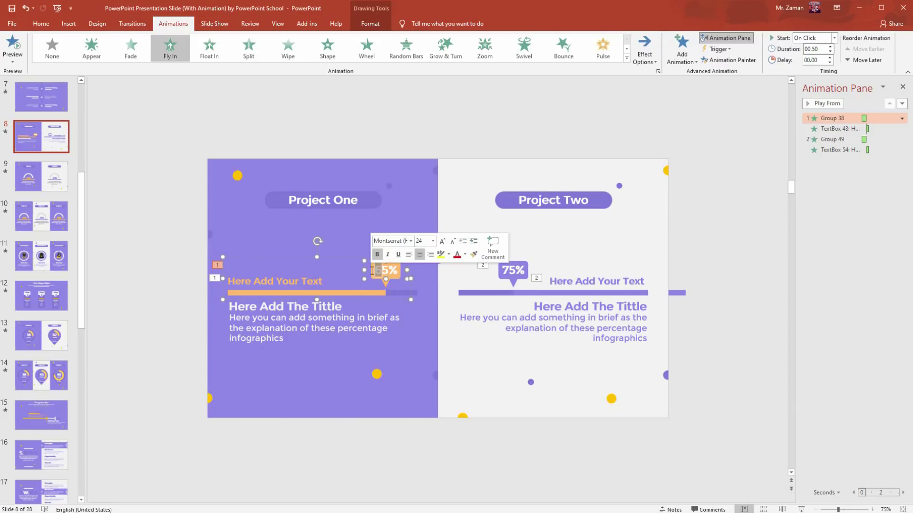
{"action": "type", "text": "8"}
{"action": "left_click", "coordinate": [469, 360]}
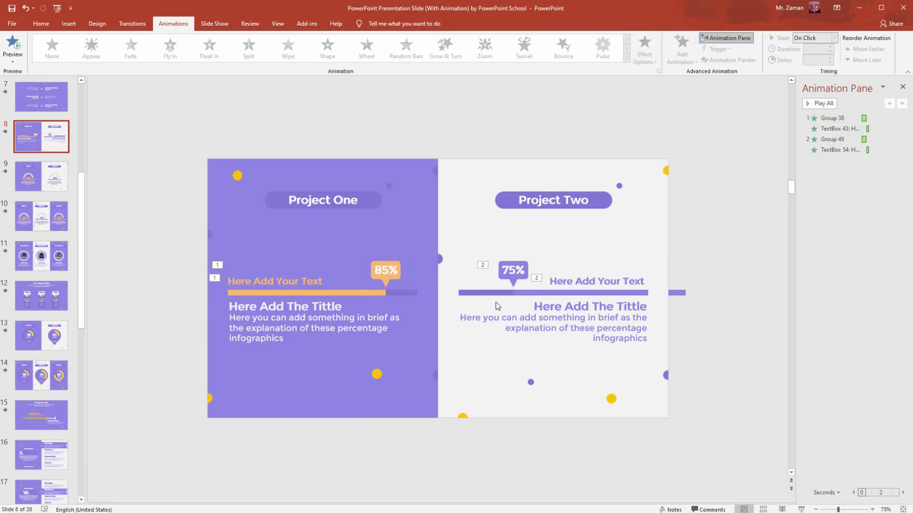
- Move Project Two's bar right, change its callout from 75% to 50%, and preview the slide
{"action": "left_click", "coordinate": [517, 291]}
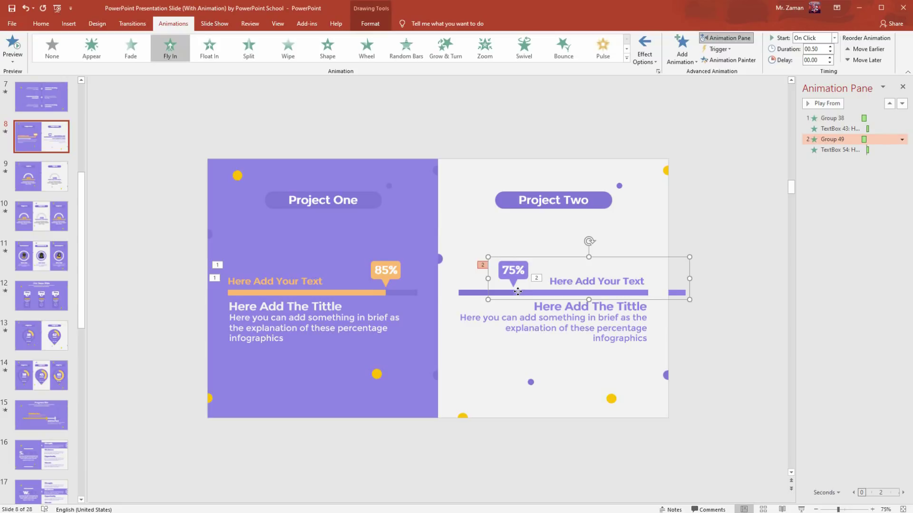
{"action": "left_click_drag", "start_coordinate": [518, 291], "coordinate": [538, 292]}
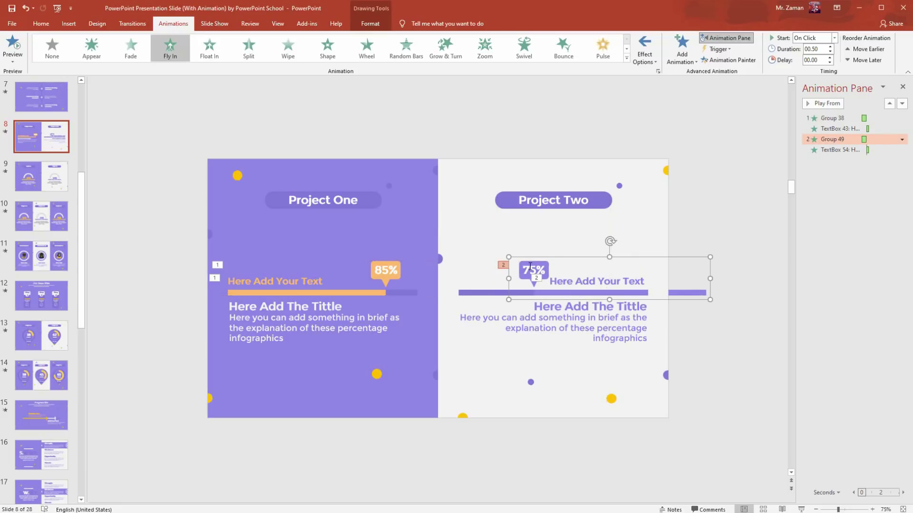
{"action": "left_click", "coordinate": [536, 271]}
{"action": "double_click", "coordinate": [536, 271]}
{"action": "type", "text": "50"}
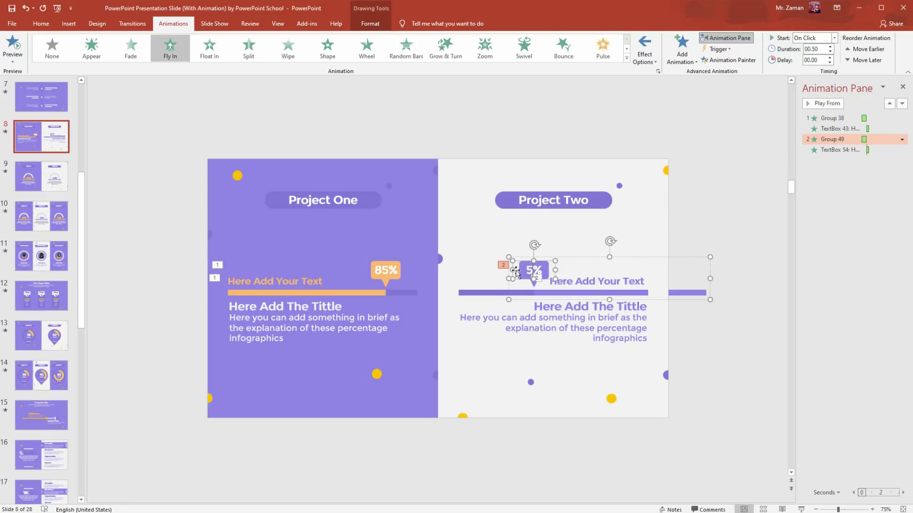
{"action": "left_click", "coordinate": [550, 401]}
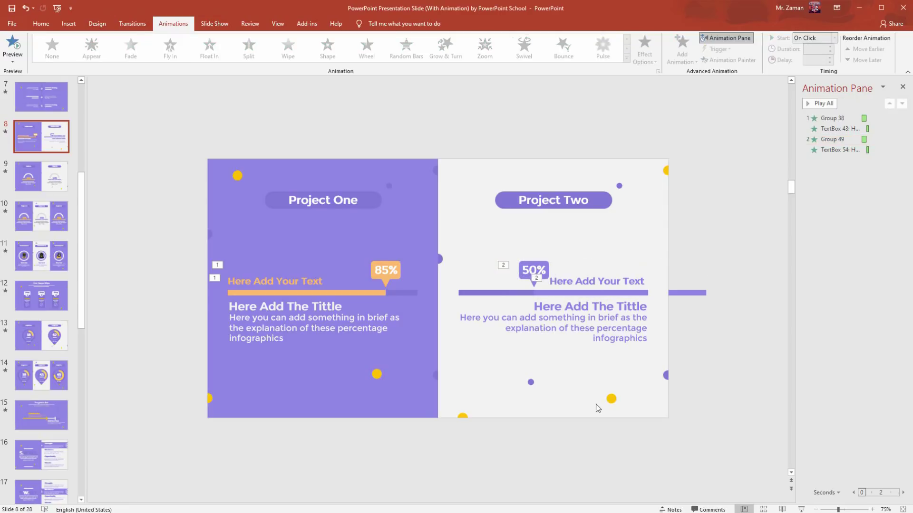
{"action": "left_click", "coordinate": [800, 509]}
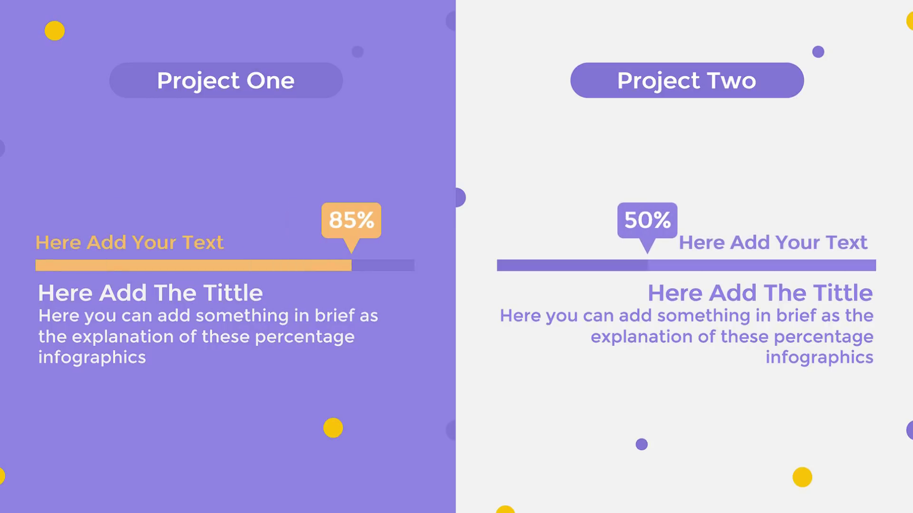
{"action": "key", "text": "Escape"}
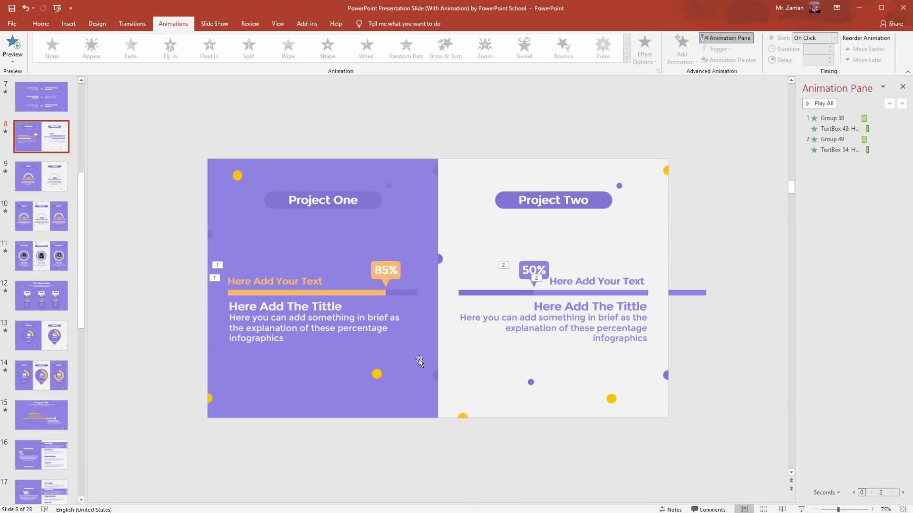
- On slide 10, check the three arc groups' Spin effects and change Project A's 35 to 50
{"action": "left_click", "coordinate": [71, 218]}
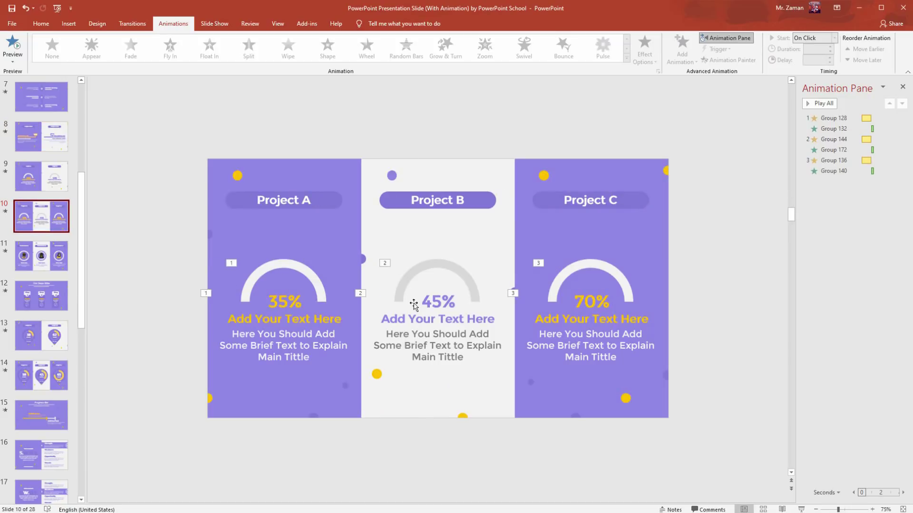
{"action": "left_click", "coordinate": [300, 267]}
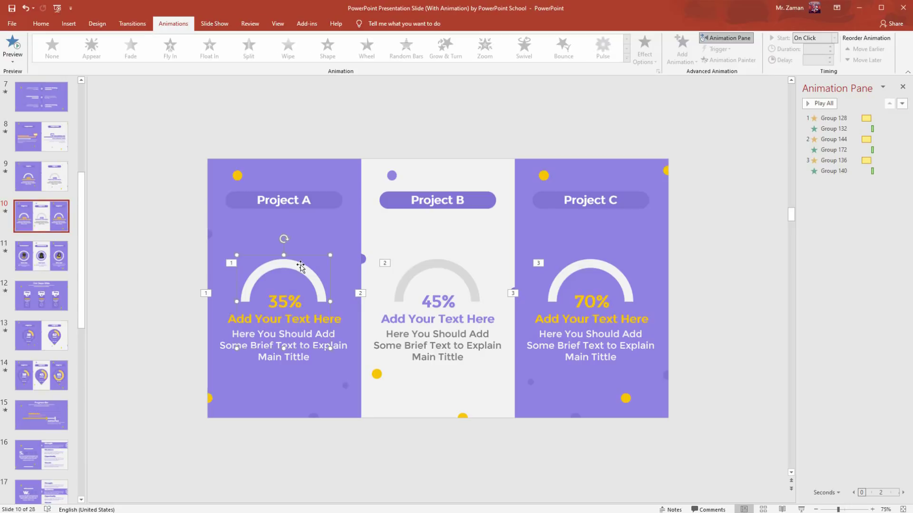
{"action": "left_click", "coordinate": [416, 268]}
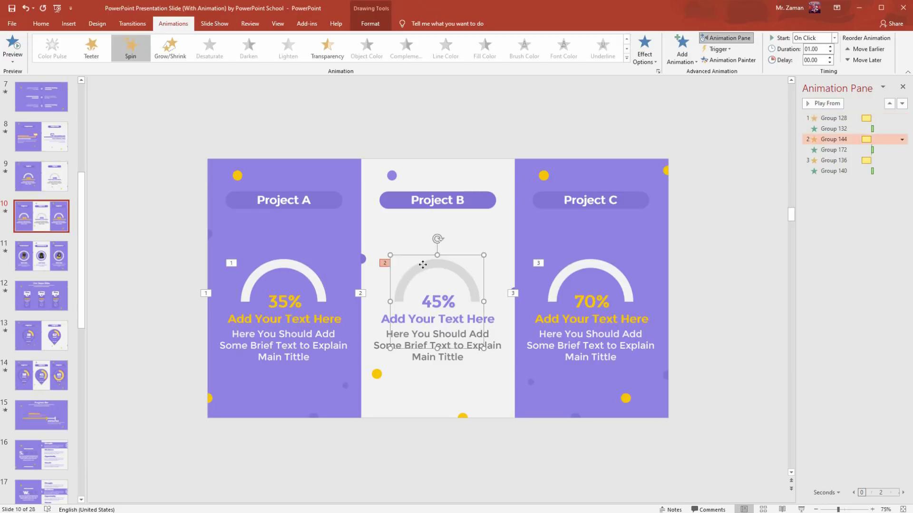
{"action": "left_click", "coordinate": [575, 268]}
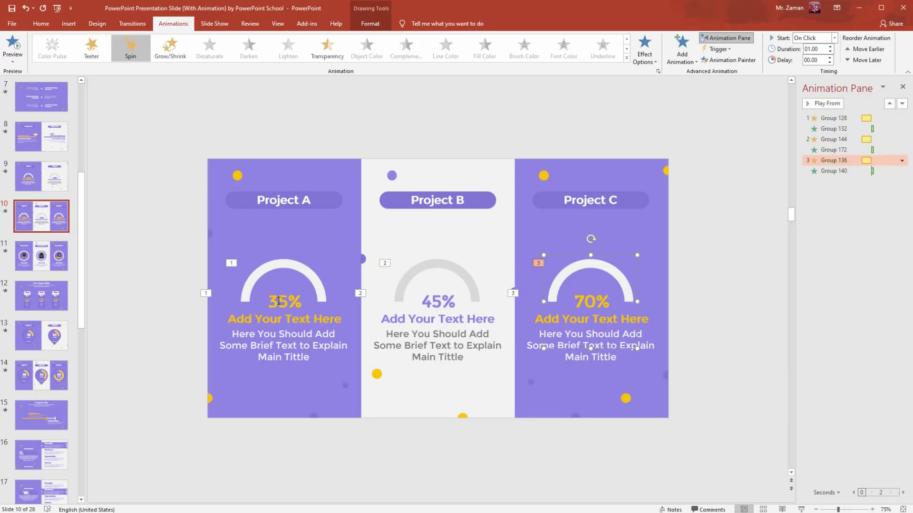
{"action": "left_click_drag", "start_coordinate": [287, 303], "coordinate": [267, 302]}
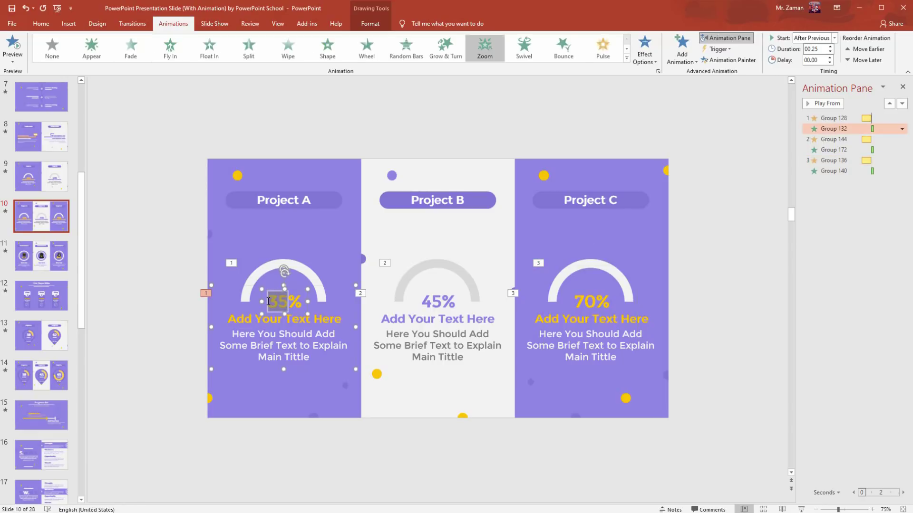
{"action": "type", "text": "50"}
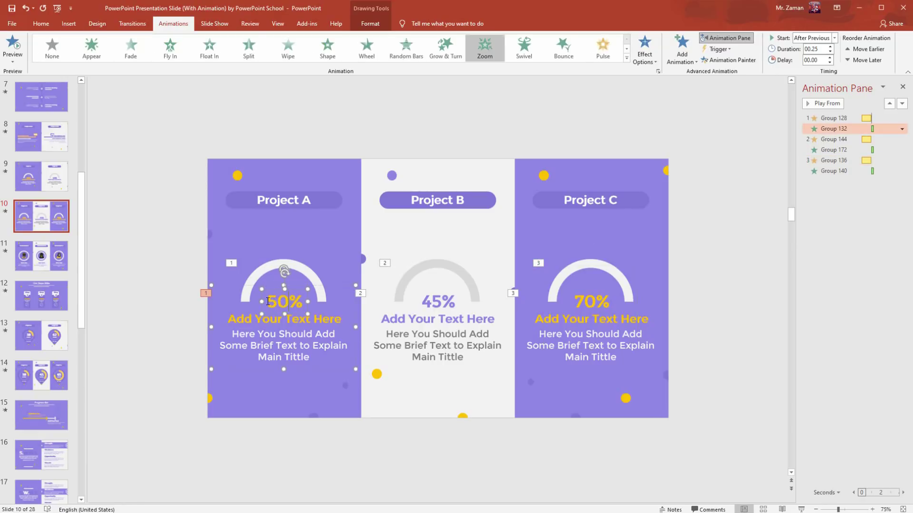
{"action": "left_click", "coordinate": [301, 267]}
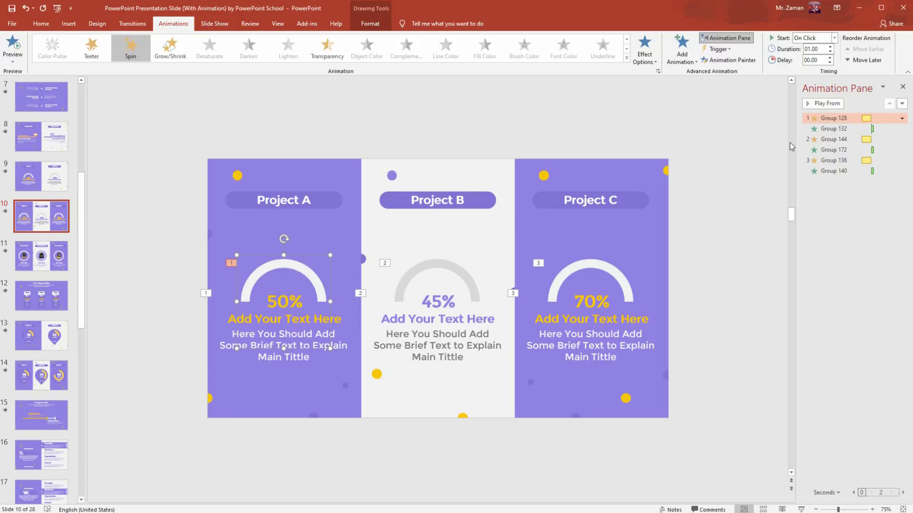
- Set Group 128's Spin amount to a custom 90° Clockwise
{"action": "left_click", "coordinate": [902, 119]}
{"action": "left_click", "coordinate": [868, 163]}
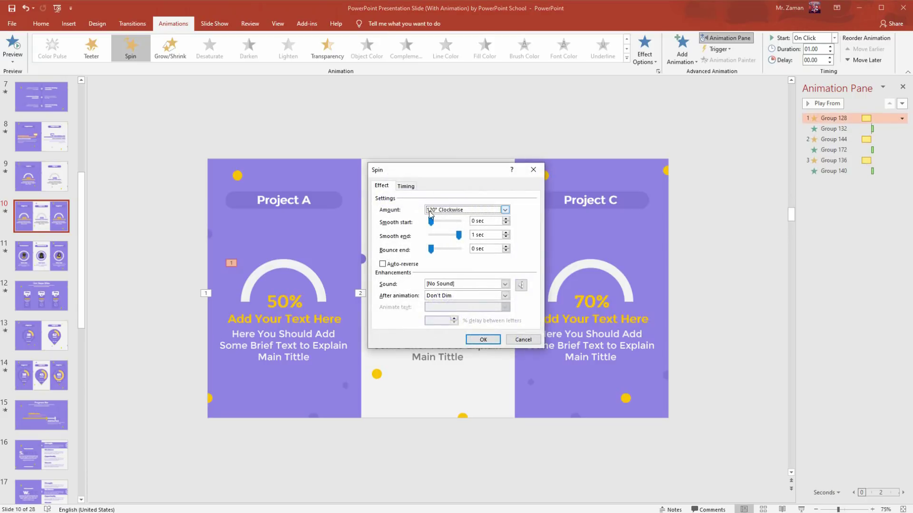
{"action": "left_click", "coordinate": [504, 211]}
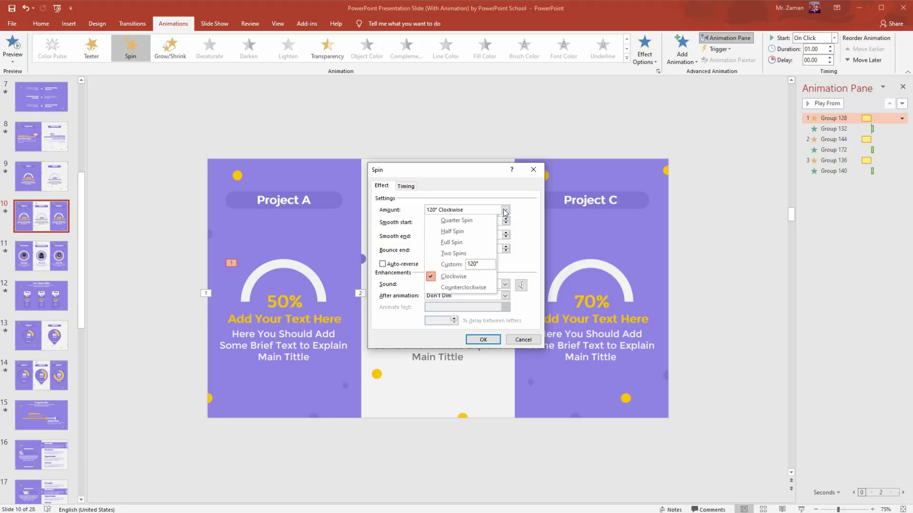
{"action": "left_click", "coordinate": [494, 264]}
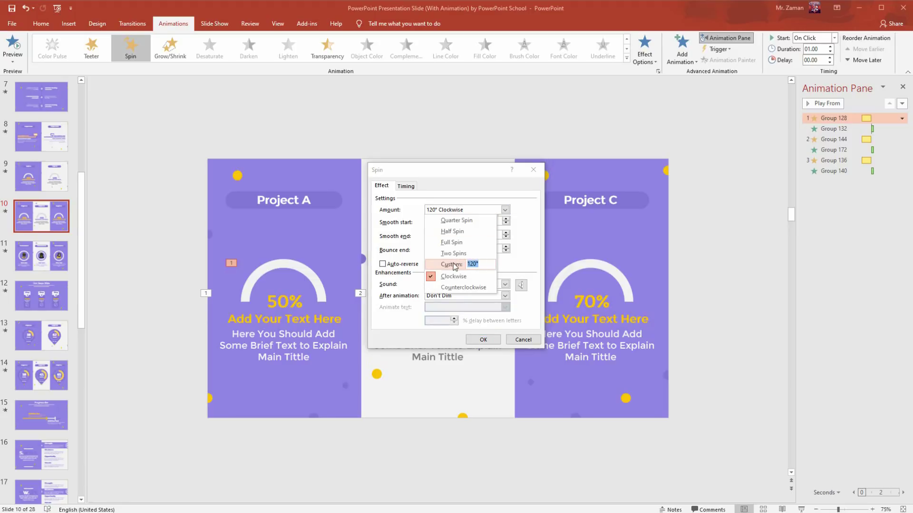
{"action": "type", "text": "90"}
{"action": "key", "text": "Return"}
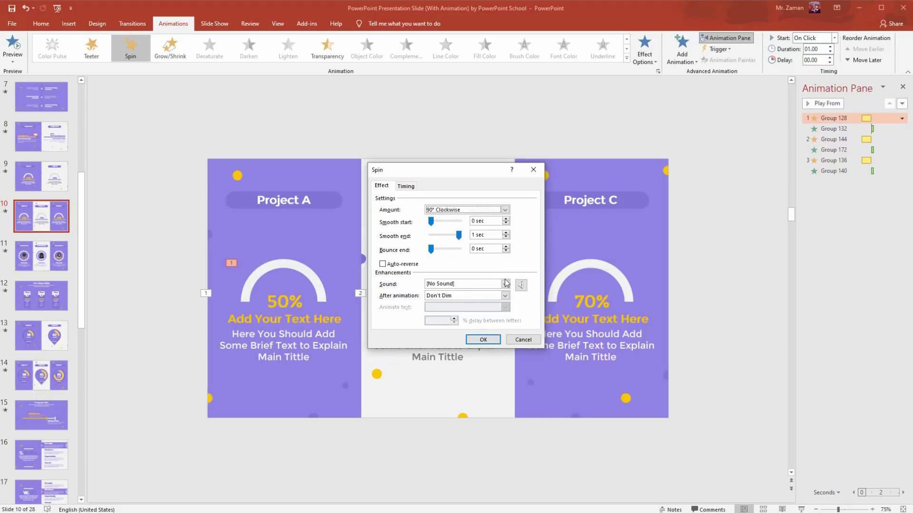
{"action": "left_click", "coordinate": [483, 339]}
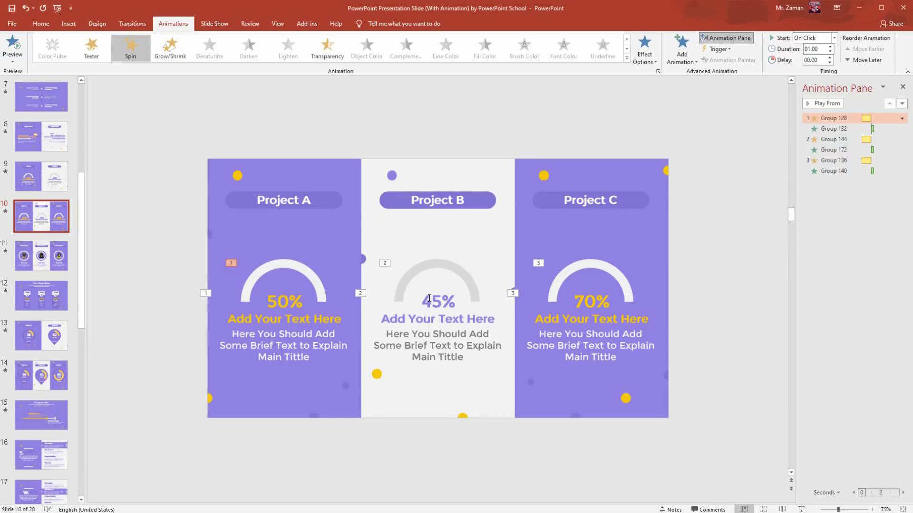
- Change Project B's percentage from 45 to 80
{"action": "left_click_drag", "start_coordinate": [440, 301], "coordinate": [422, 300]}
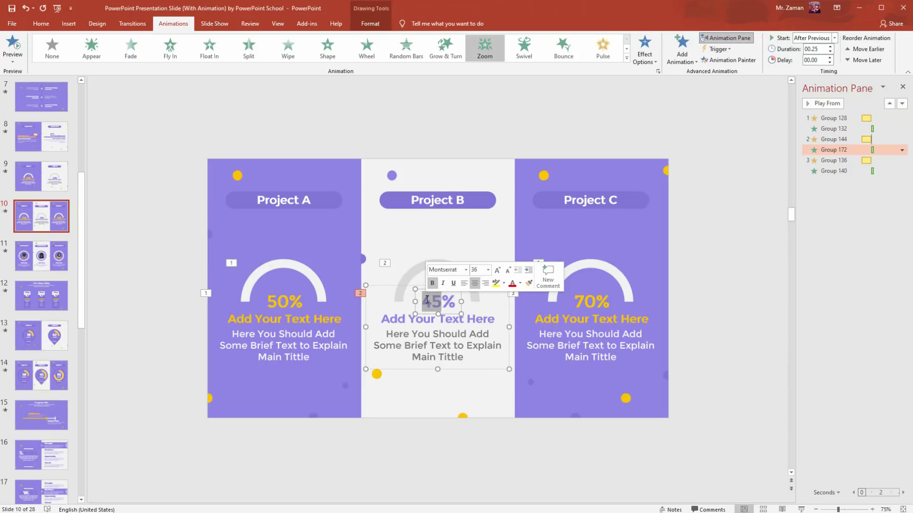
{"action": "type", "text": "80"}
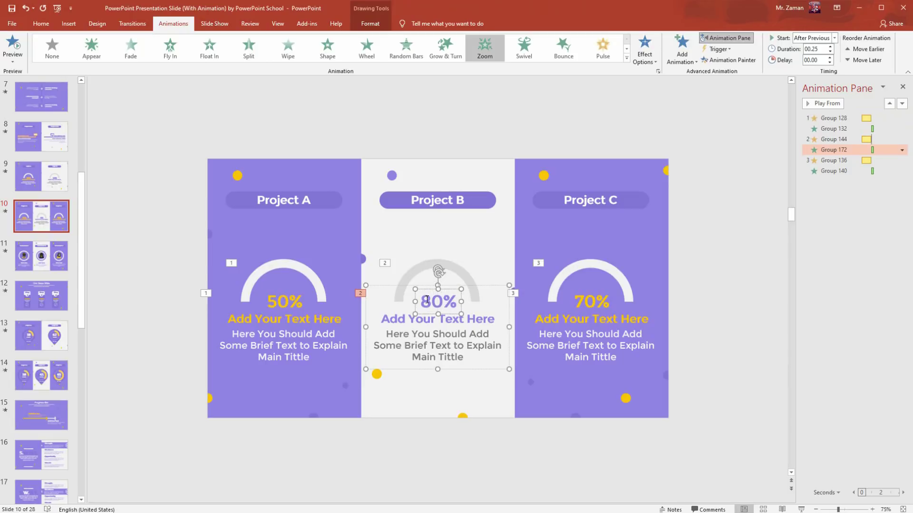
{"action": "left_click", "coordinate": [455, 268]}
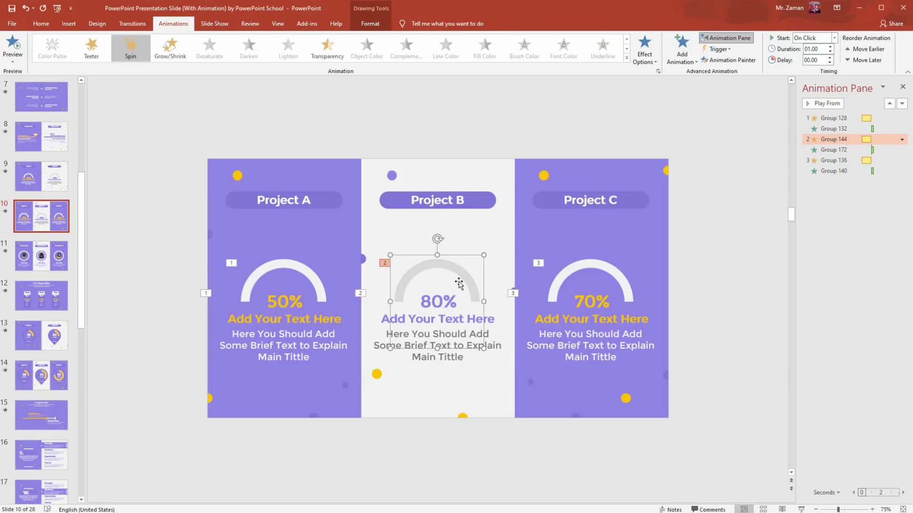
- Set Group 144's Spin amount to a custom 150° Clockwise
{"action": "left_click", "coordinate": [901, 140]}
{"action": "left_click", "coordinate": [879, 187]}
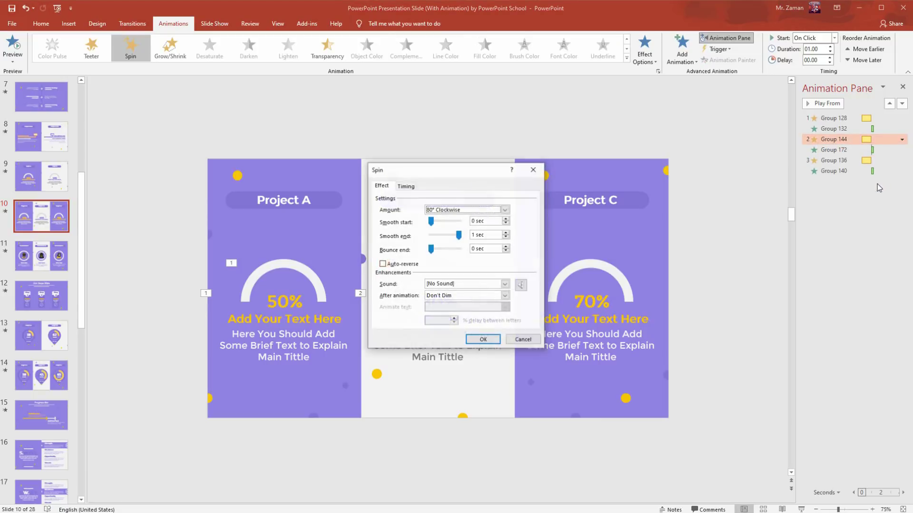
{"action": "left_click", "coordinate": [495, 210]}
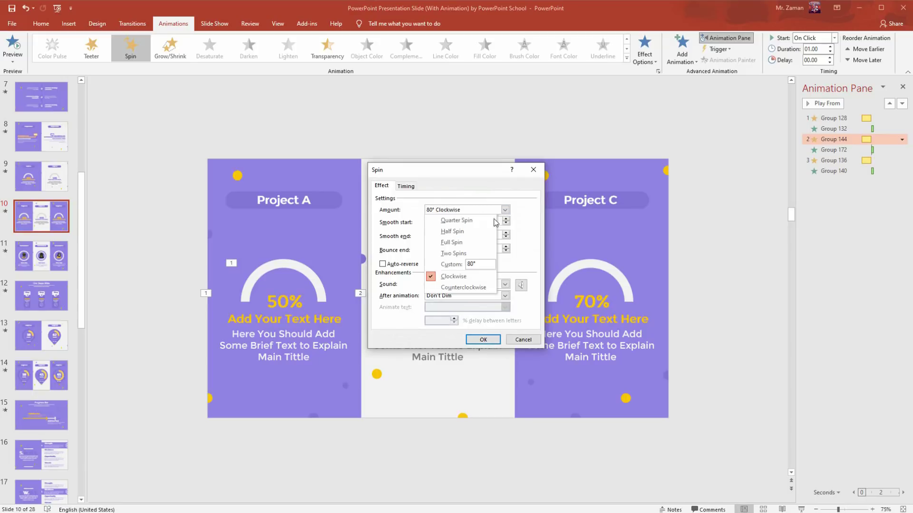
{"action": "type", "text": "150"}
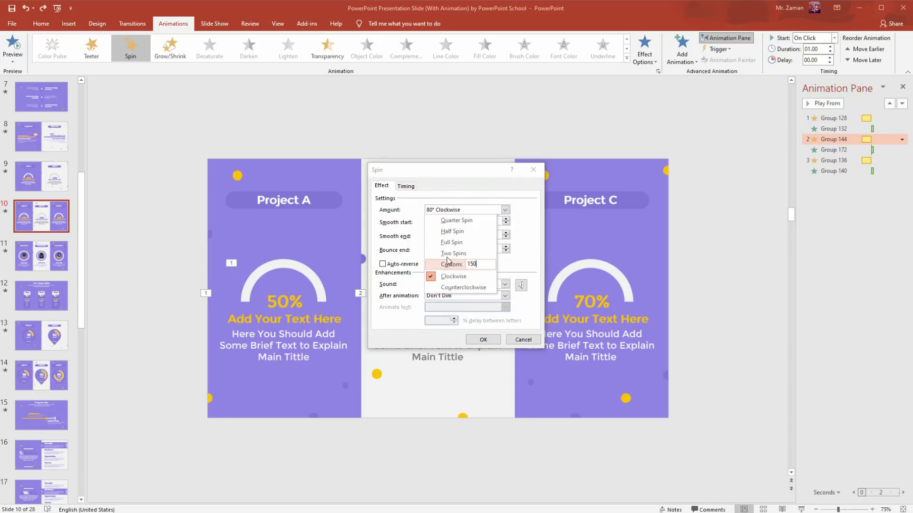
{"action": "key", "text": "Return"}
{"action": "left_click", "coordinate": [483, 339]}
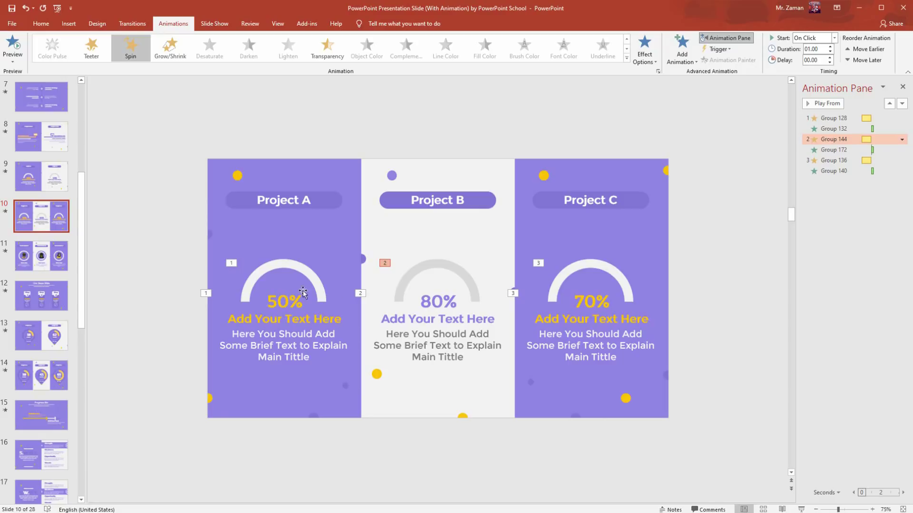
- On slide 14, change Project A's 38 to 68 and extend its yellow Block Arc to about 68%
{"action": "left_click", "coordinate": [43, 378]}
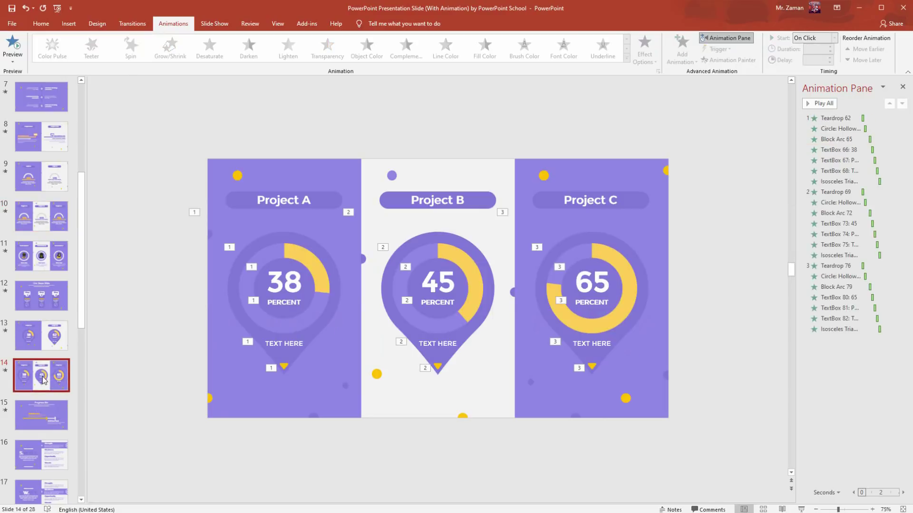
{"action": "left_click", "coordinate": [274, 283]}
{"action": "left_click_drag", "start_coordinate": [285, 282], "coordinate": [269, 281]}
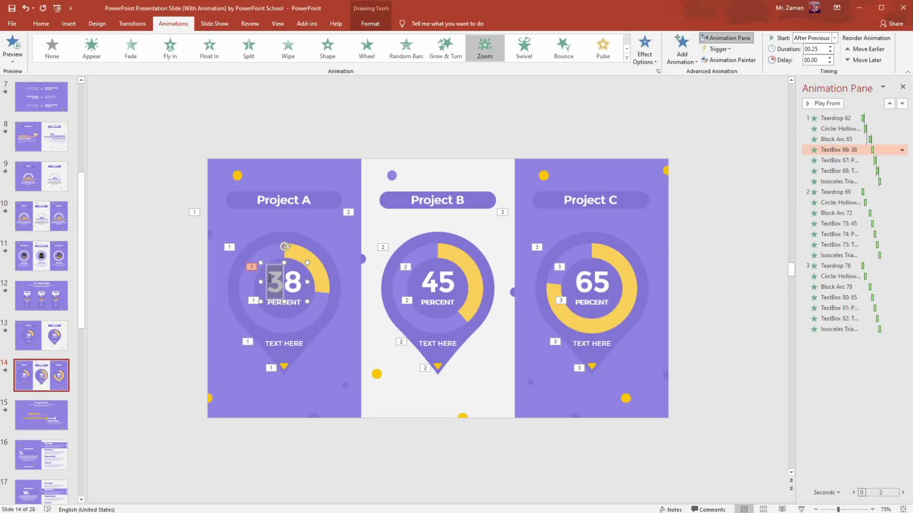
{"action": "type", "text": "6"}
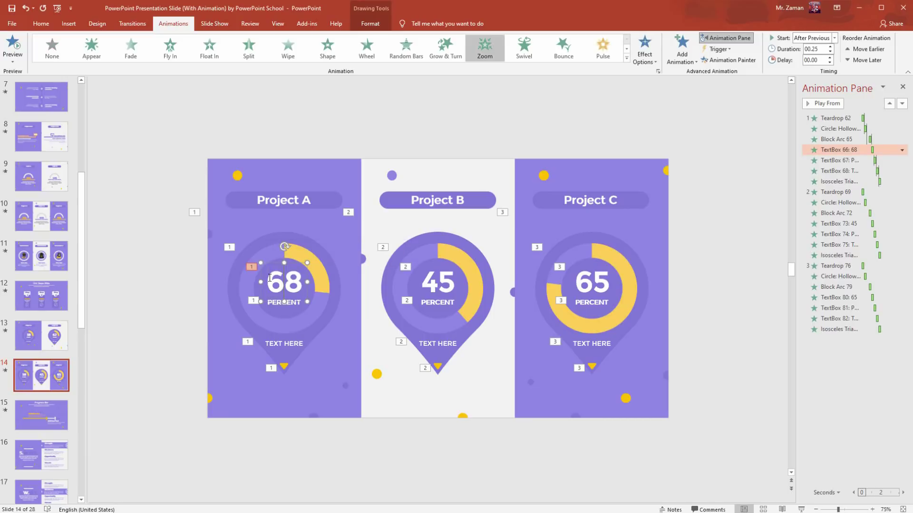
{"action": "left_click", "coordinate": [318, 281]}
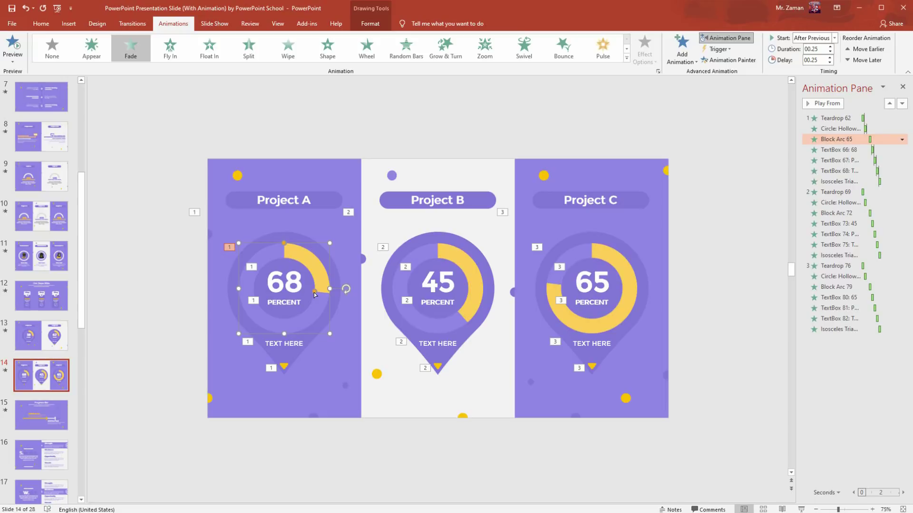
{"action": "left_click_drag", "start_coordinate": [314, 291], "coordinate": [253, 296]}
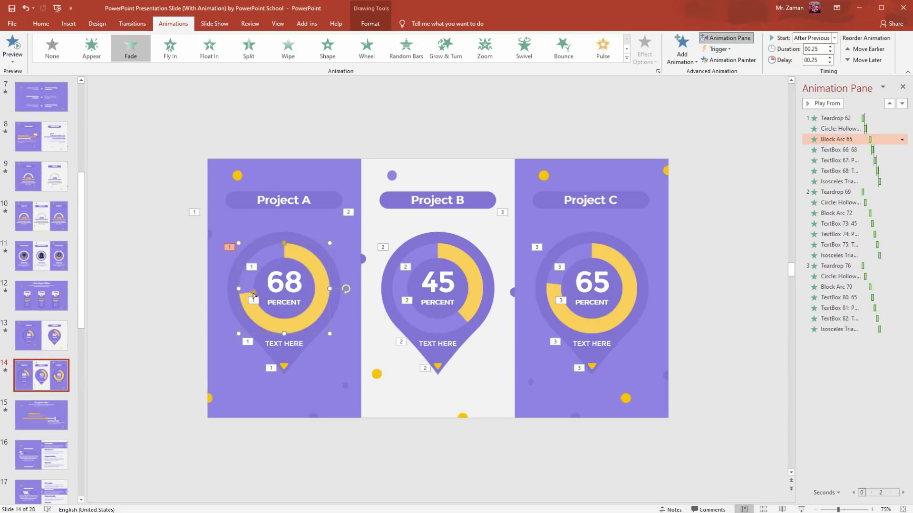
{"action": "left_click", "coordinate": [167, 333]}
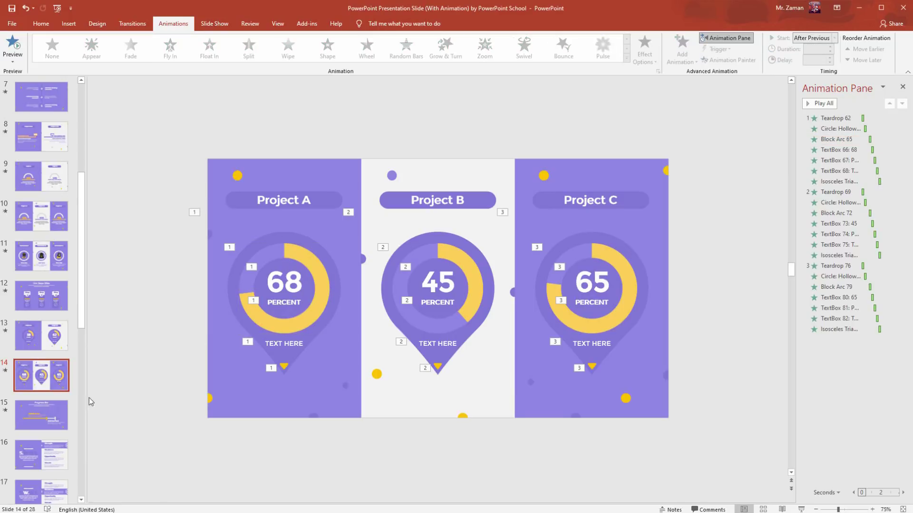
- On slide 15, shorten the yellow and white progress bars, then play the slide show
{"action": "left_click", "coordinate": [45, 412]}
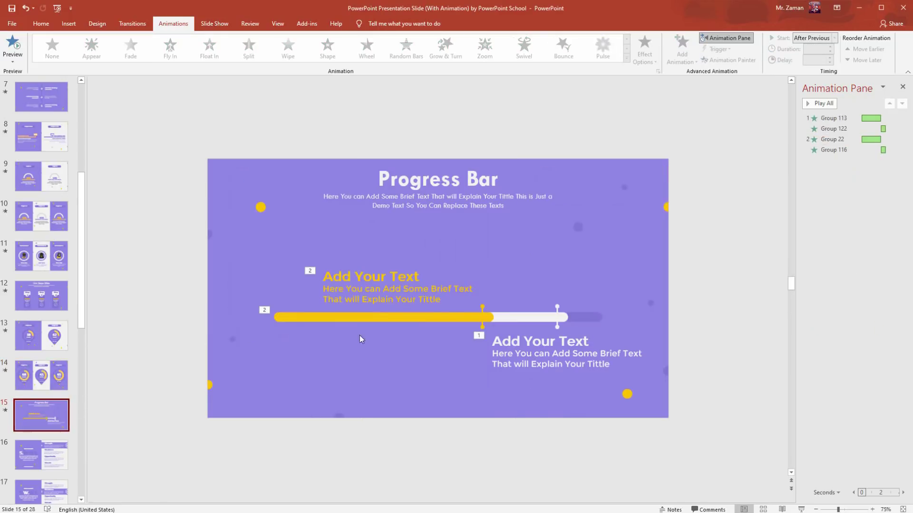
{"action": "left_click", "coordinate": [441, 322]}
{"action": "mouse_move", "coordinate": [456, 322]}
{"action": "left_mouse_down"}
{"action": "mouse_move", "coordinate": [404, 323]}
{"action": "mouse_move", "coordinate": [416, 323]}
{"action": "left_mouse_up"}
{"action": "left_click", "coordinate": [508, 320]}
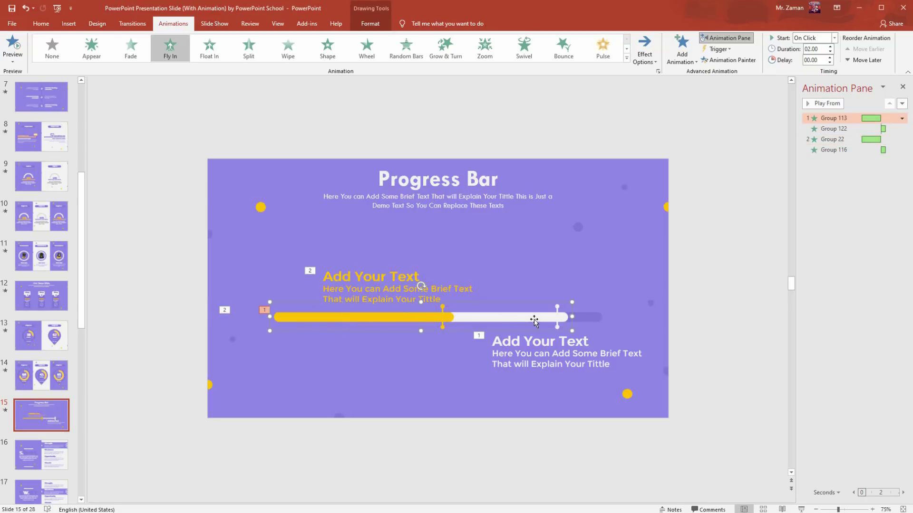
{"action": "mouse_move", "coordinate": [551, 318]}
{"action": "left_mouse_down"}
{"action": "mouse_move", "coordinate": [522, 318]}
{"action": "mouse_move", "coordinate": [541, 320]}
{"action": "left_mouse_up"}
{"action": "left_click", "coordinate": [801, 510]}
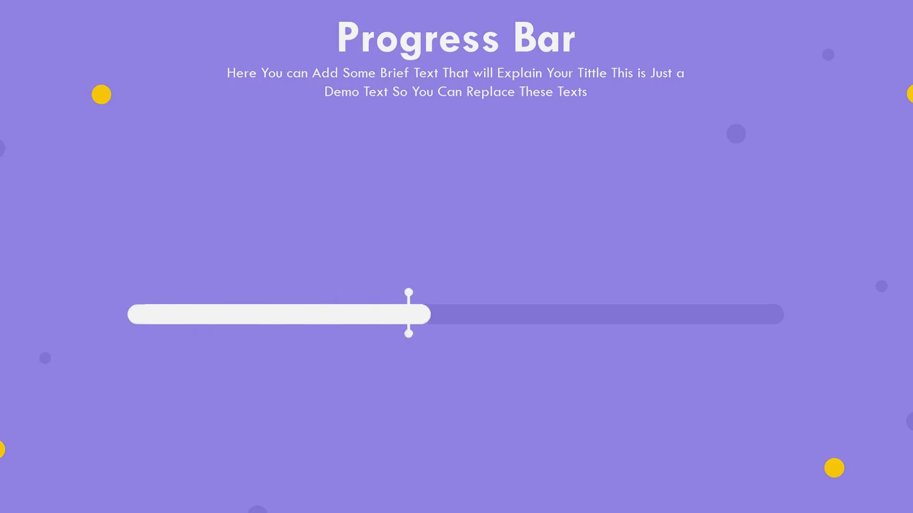